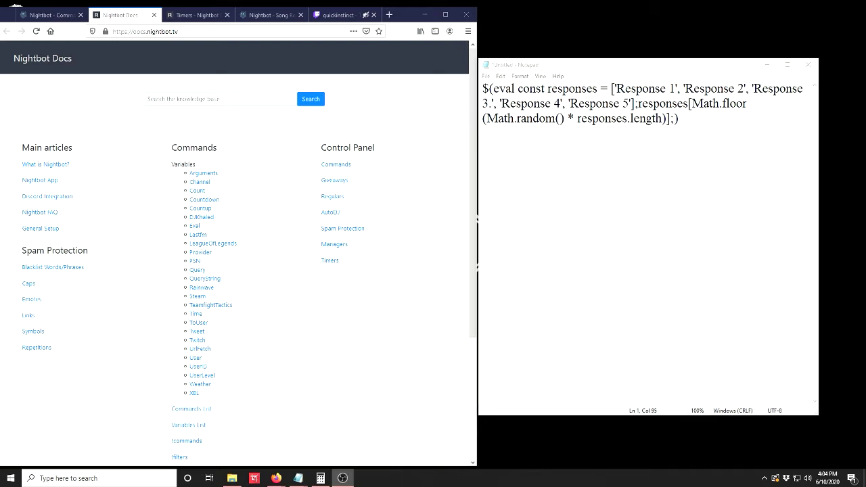
- Replace the first two placeholders with 'You are awesome!' and 'How are you today?'
{"action": "left_click_drag", "start_coordinate": [675, 88], "coordinate": [616, 88]}
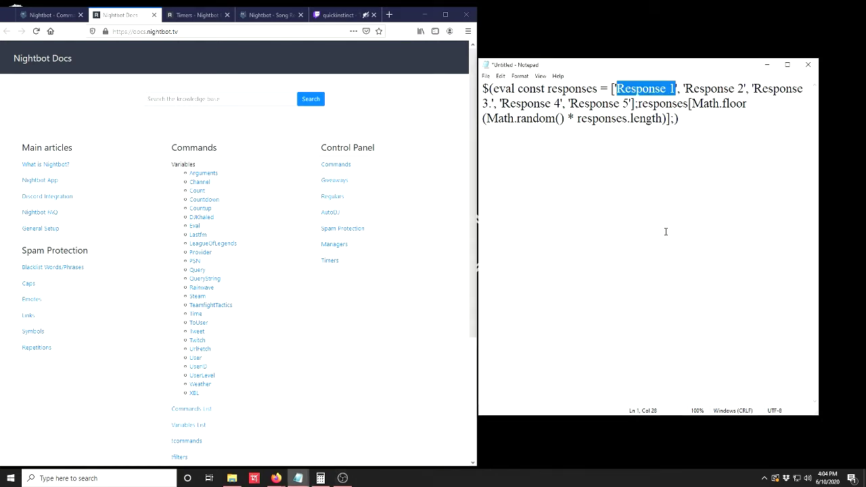
{"action": "type", "text": "You "}
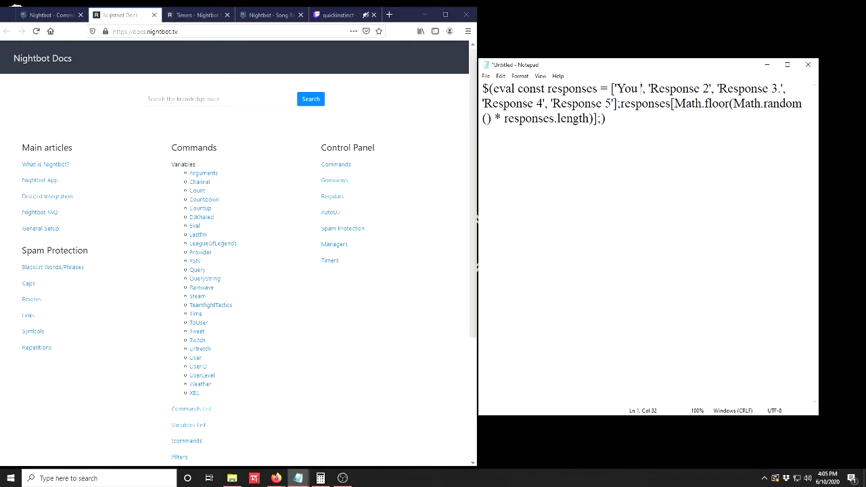
{"action": "type", "text": "are ae"}
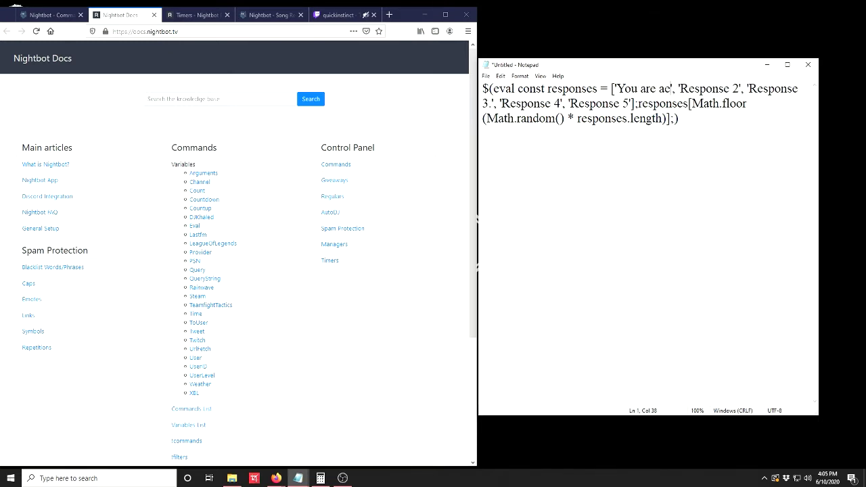
{"action": "key", "text": "BackSpace"}
{"action": "type", "text": "wesome!"}
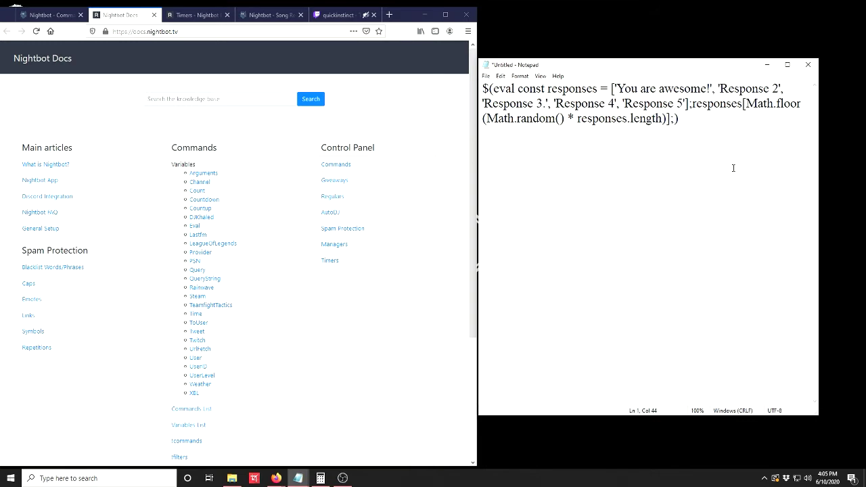
{"action": "left_click_drag", "start_coordinate": [779, 89], "coordinate": [721, 88]}
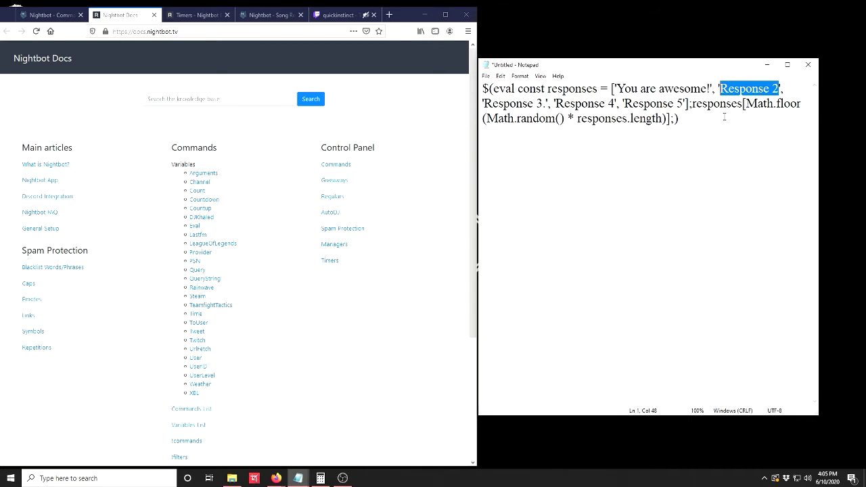
{"action": "type", "text": "How are you today"}
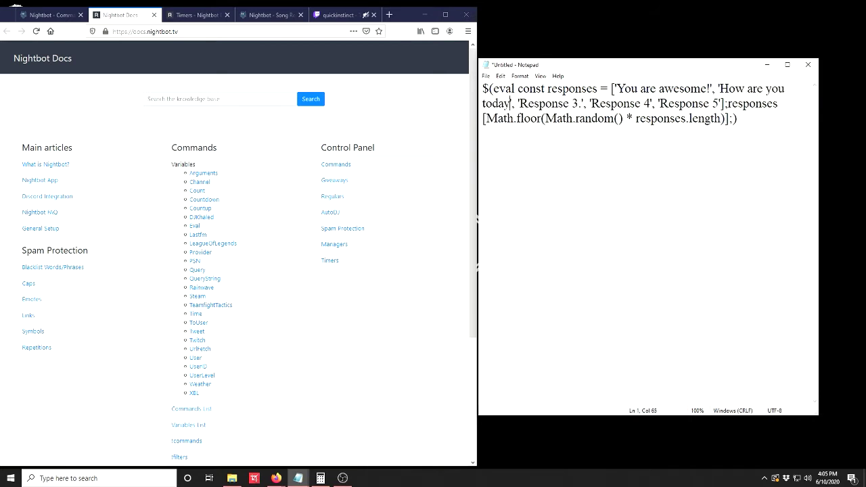
{"action": "type", "text": "?"}
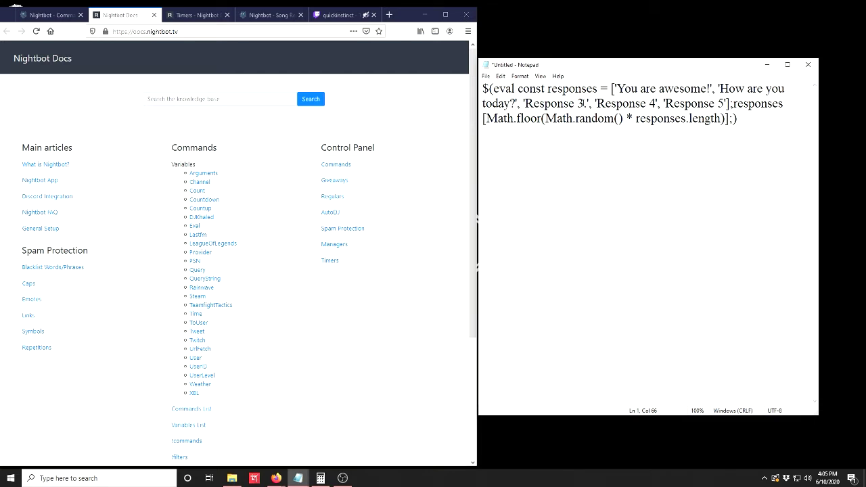
- Replace the third placeholder with 'That's awesome to hear!'
{"action": "left_click_drag", "start_coordinate": [583, 102], "coordinate": [525, 103]}
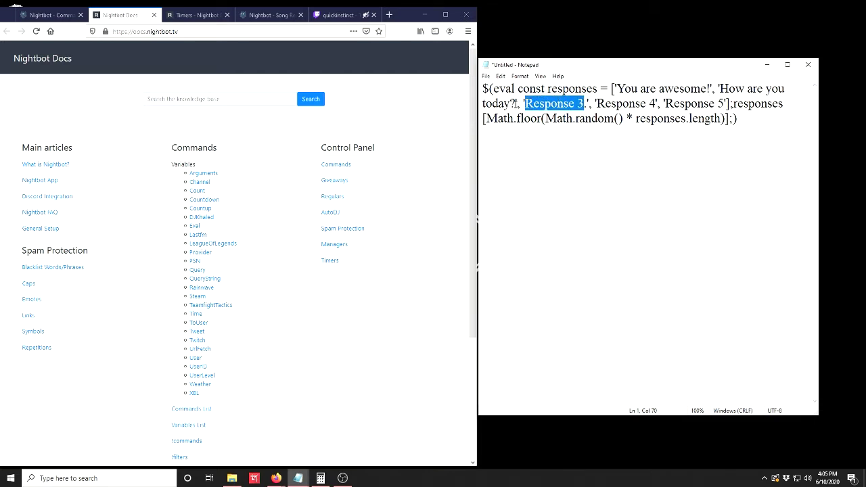
{"action": "type", "text": "Ge"}
{"action": "key", "text": "BackSpace"}
{"action": "key", "text": "BackSpace"}
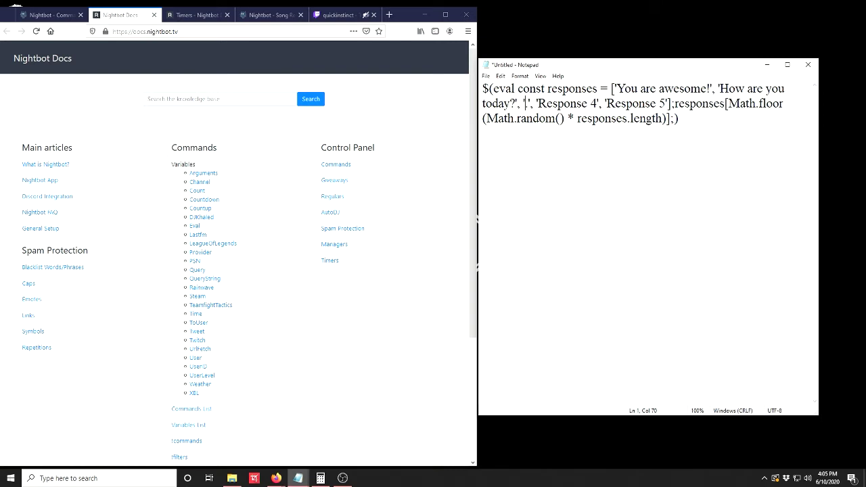
{"action": "type", "text": "That's awesom"}
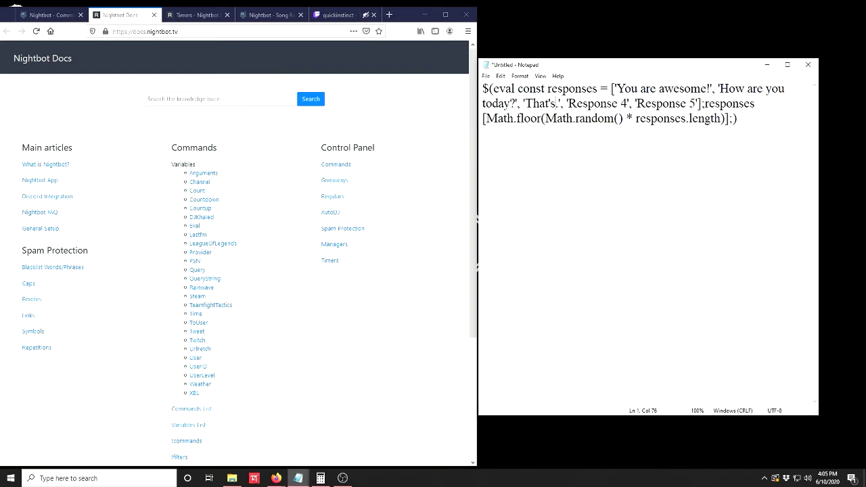
{"action": "type", "text": "e to hear!"}
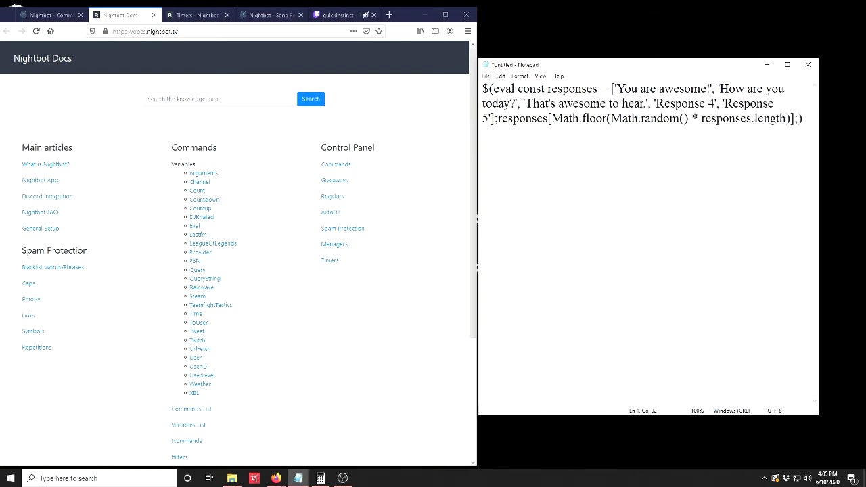
- Replace the last two placeholders with 'Check out my YouTube channel.' and 'Hello!'
{"action": "left_click_drag", "start_coordinate": [716, 102], "coordinate": [663, 94]}
{"action": "type", "text": "Welcome"}
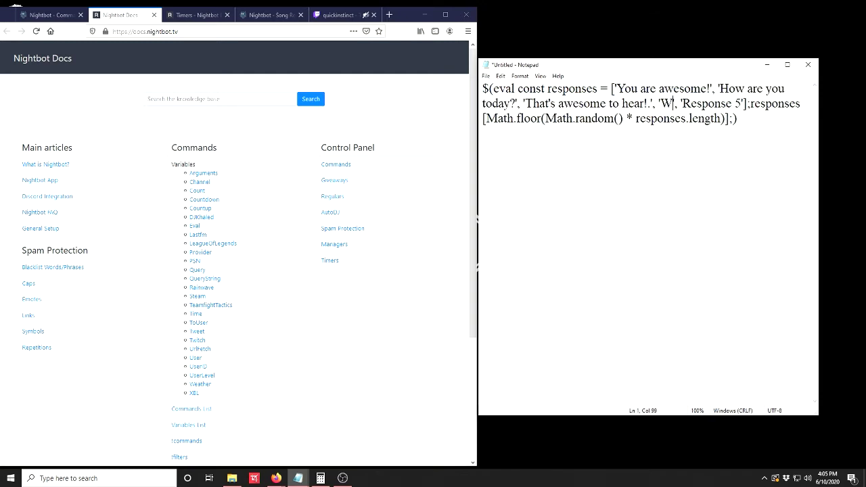
{"action": "key", "text": "BackSpace"}
{"action": "key", "text": "BackSpace"}
{"action": "key", "text": "BackSpace"}
{"action": "key", "text": "BackSpace"}
{"action": "key", "text": "BackSpace"}
{"action": "key", "text": "BackSpace"}
{"action": "key", "text": "BackSpace"}
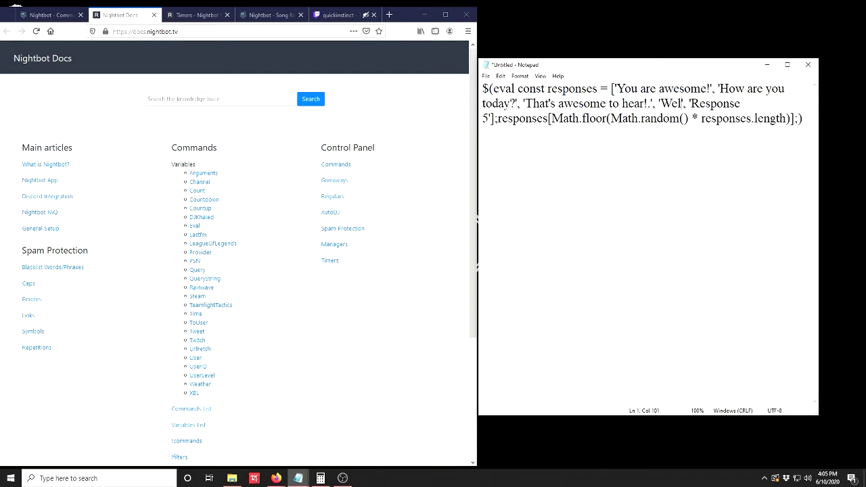
{"action": "type", "text": "Check out my "}
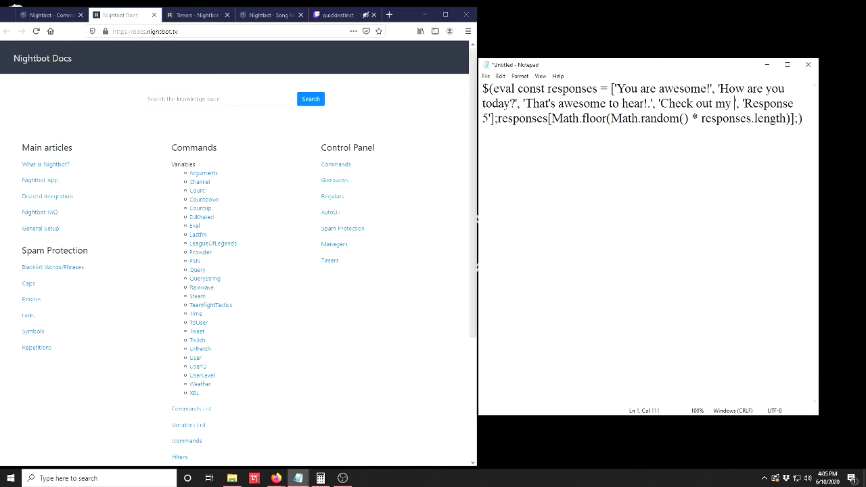
{"action": "type", "text": "YouTuve"}
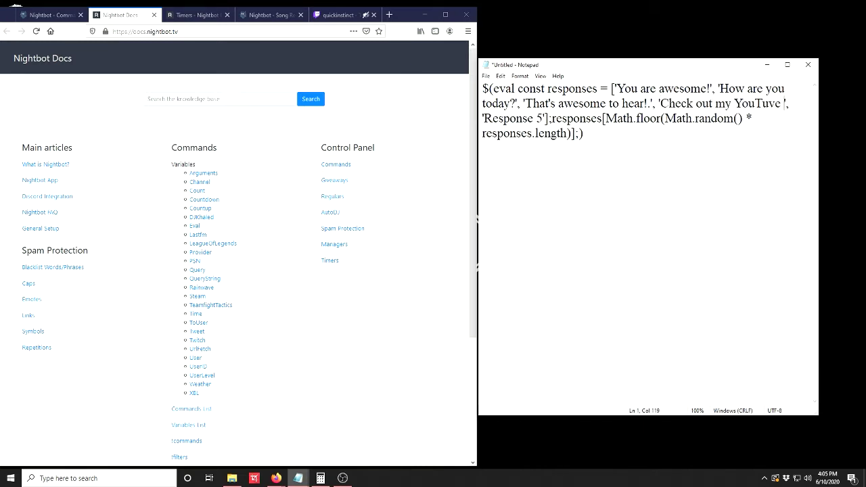
{"action": "key", "text": "BackSpace"}
{"action": "key", "text": "BackSpace"}
{"action": "type", "text": "be channel"}
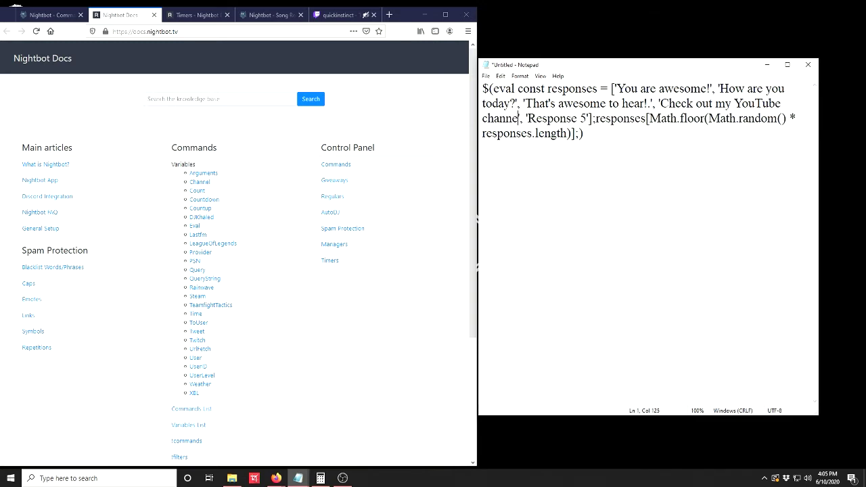
{"action": "type", "text": "."}
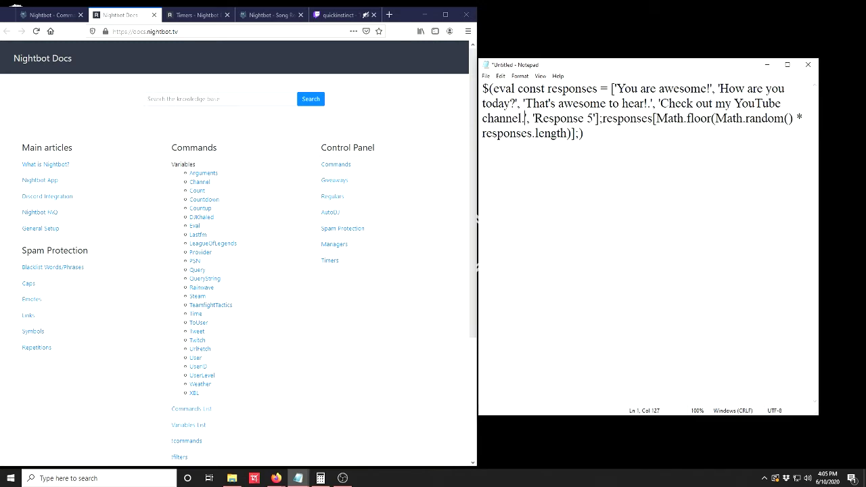
{"action": "left_click_drag", "start_coordinate": [597, 120], "coordinate": [544, 120]}
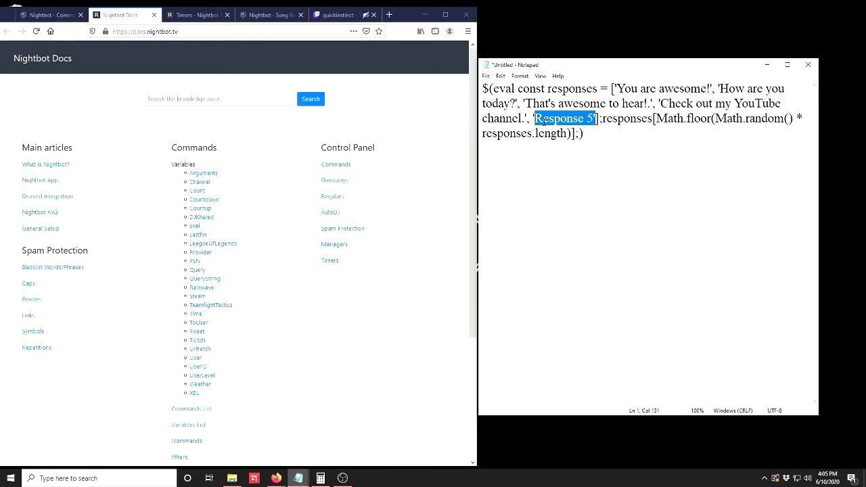
{"action": "type", "text": "H"}
{"action": "key", "text": "BackSpace"}
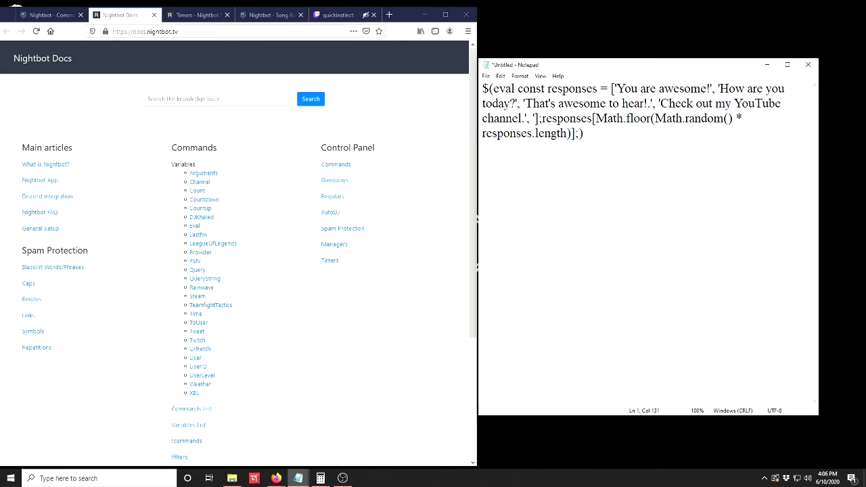
{"action": "type", "text": "Hello!"}
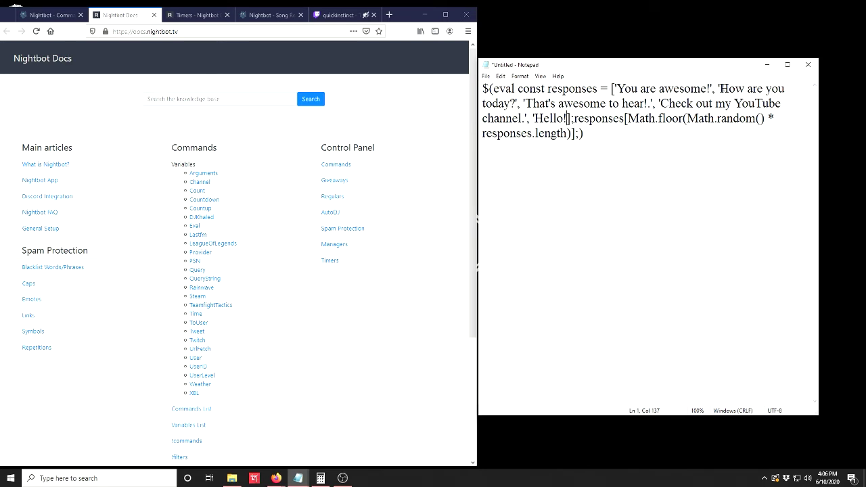
- Inspect the quotes and commas around the first two response strings
{"action": "left_click_drag", "start_coordinate": [721, 88], "coordinate": [709, 88]}
{"action": "left_click", "coordinate": [709, 103]}
{"action": "left_click", "coordinate": [710, 89]}
{"action": "left_click_drag", "start_coordinate": [710, 88], "coordinate": [714, 90]}
{"action": "double_click", "coordinate": [713, 90]}
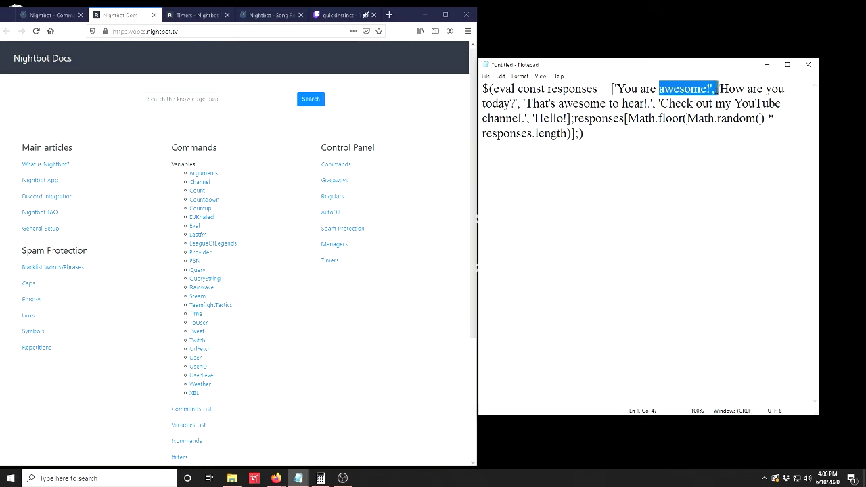
{"action": "left_click", "coordinate": [715, 88]}
{"action": "left_click_drag", "start_coordinate": [715, 89], "coordinate": [719, 88]}
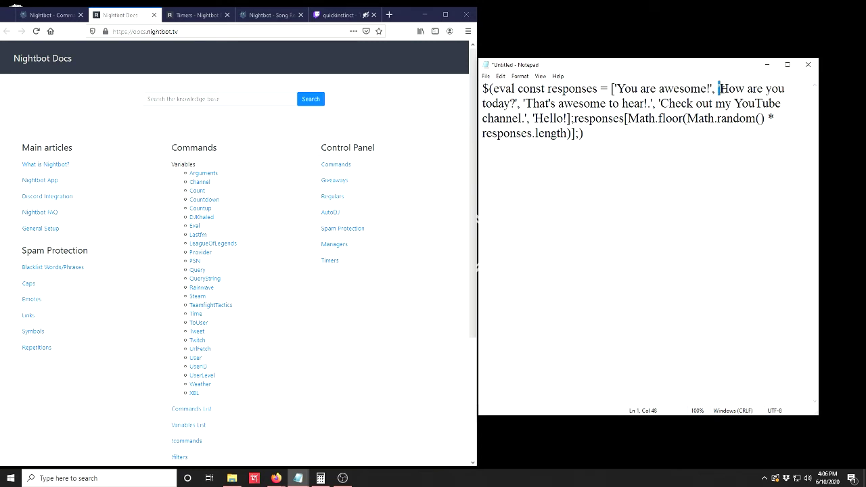
{"action": "left_click", "coordinate": [622, 102]}
- Add the missing closing quote after Hello! and locate the apostrophe in That's
{"action": "left_click", "coordinate": [567, 118]}
{"action": "type", "text": "'"}
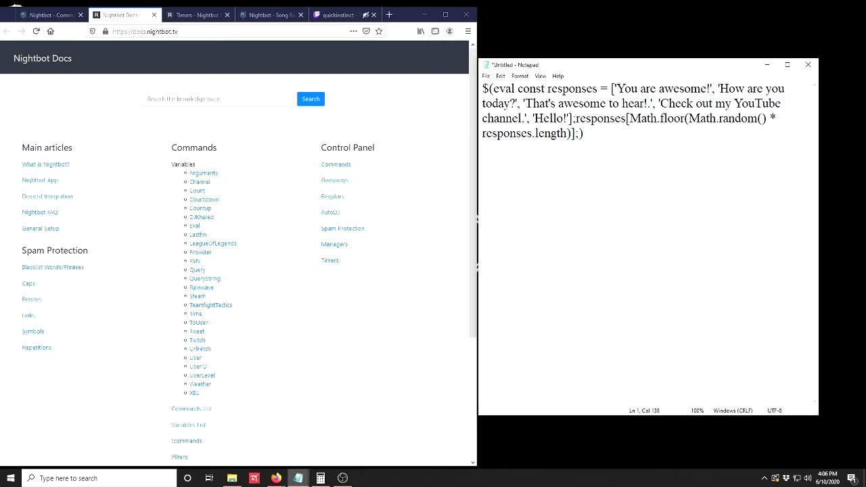
{"action": "left_click", "coordinate": [689, 167]}
{"action": "left_click_drag", "start_coordinate": [525, 103], "coordinate": [554, 106]}
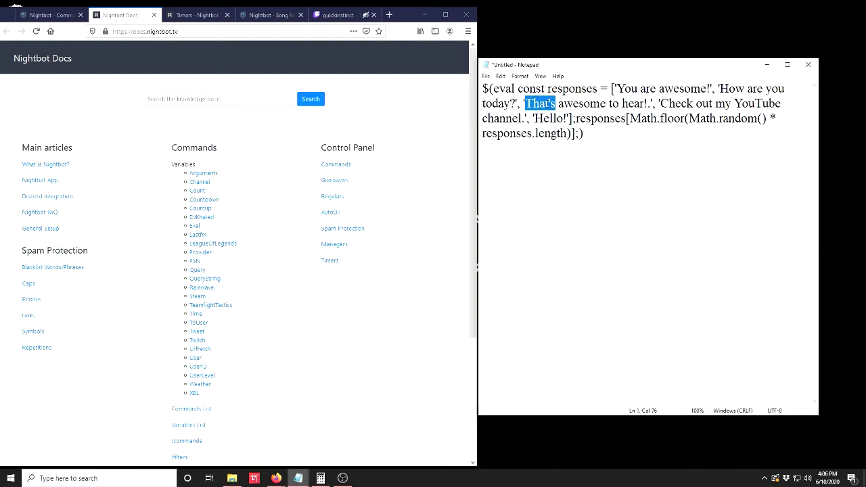
{"action": "left_click", "coordinate": [546, 104]}
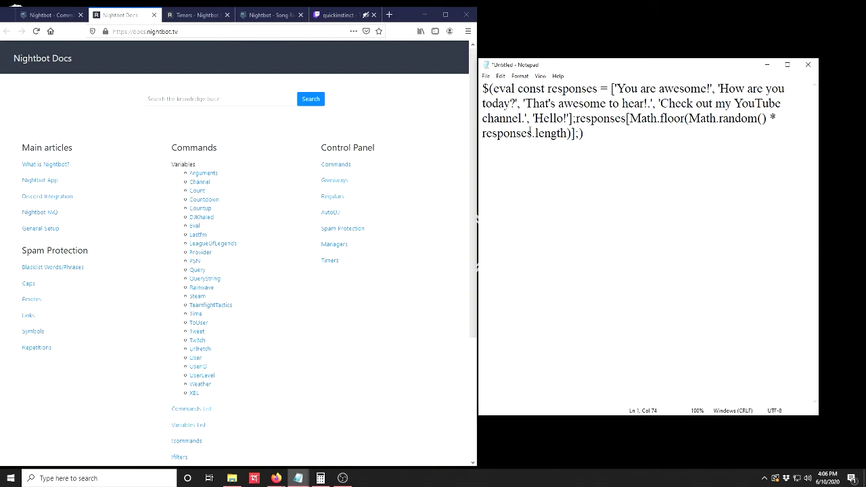
{"action": "left_click", "coordinate": [552, 103]}
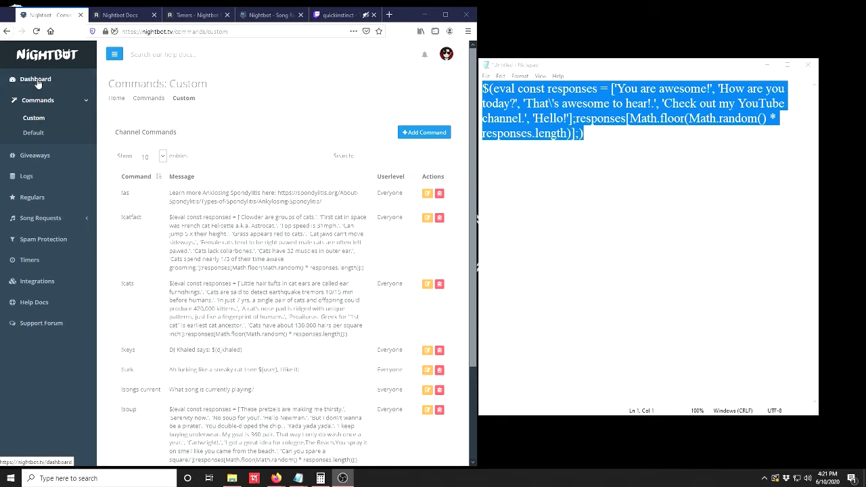
- Start a new Nightbot command and paste the random-response script from Notepad into its message
{"action": "left_click", "coordinate": [37, 117]}
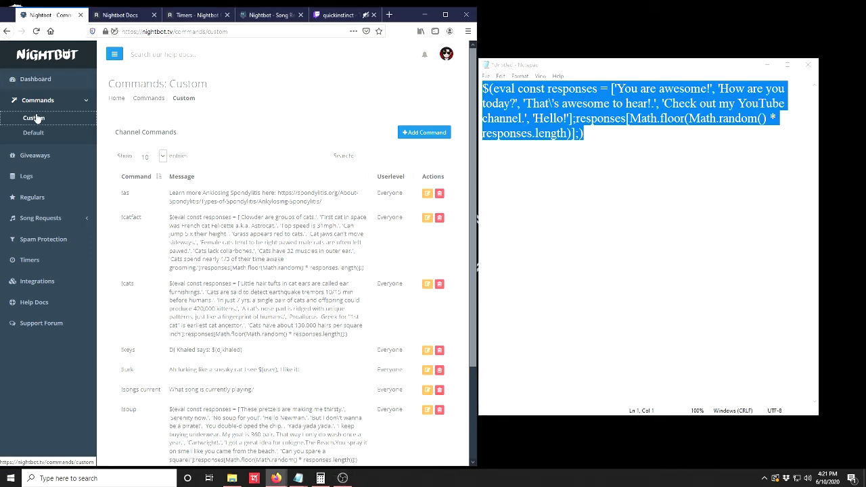
{"action": "left_click", "coordinate": [427, 132]}
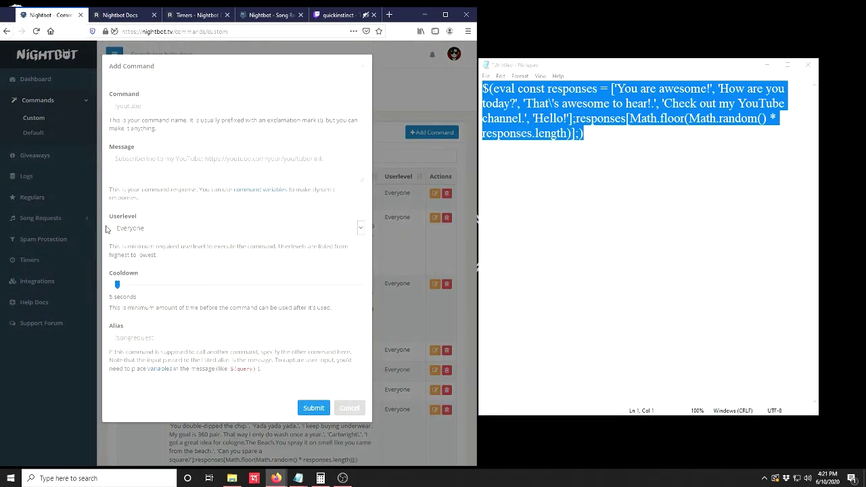
{"action": "left_click", "coordinate": [121, 169]}
{"action": "right_click", "coordinate": [549, 108]}
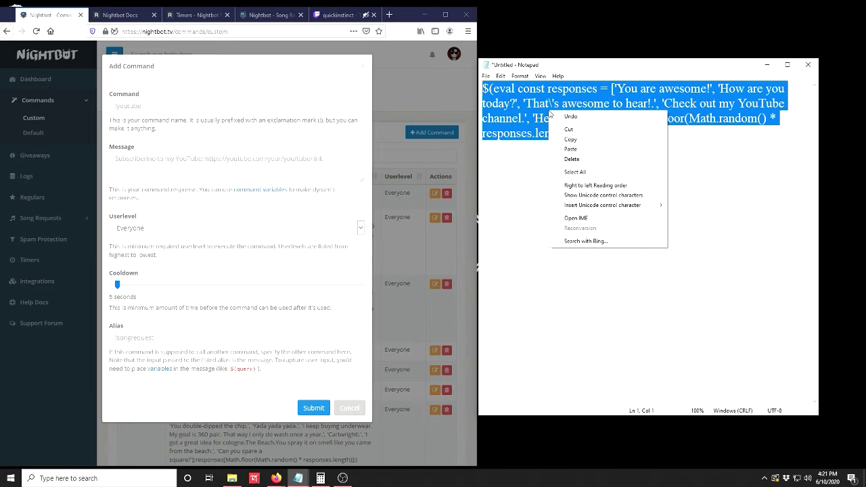
{"action": "left_click", "coordinate": [591, 138]}
{"action": "left_click", "coordinate": [264, 171]}
{"action": "right_click", "coordinate": [255, 173]}
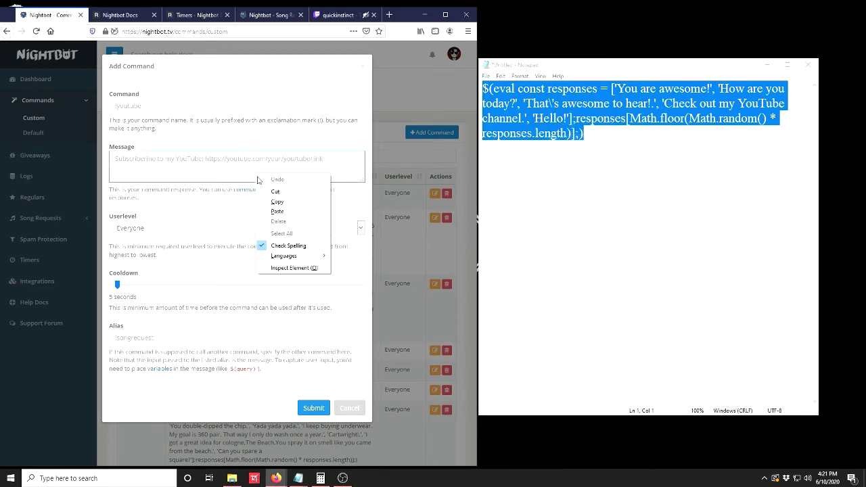
{"action": "left_click", "coordinate": [277, 209]}
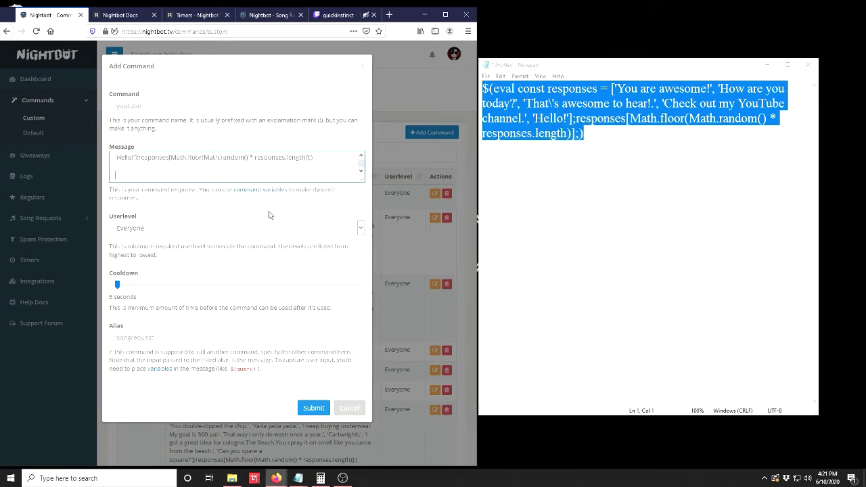
- Clear the message and re-paste the script cleanly, removing the trailing empty line
{"action": "key", "text": "BackSpace"}
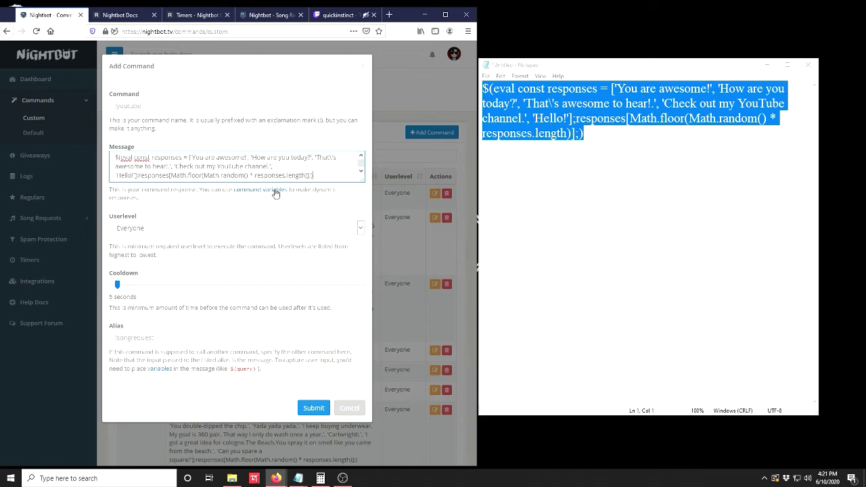
{"action": "left_click_drag", "start_coordinate": [323, 177], "coordinate": [272, 176]}
{"action": "key", "text": "BackSpace"}
{"action": "key", "text": "ctrl+a"}
{"action": "key", "text": "BackSpace"}
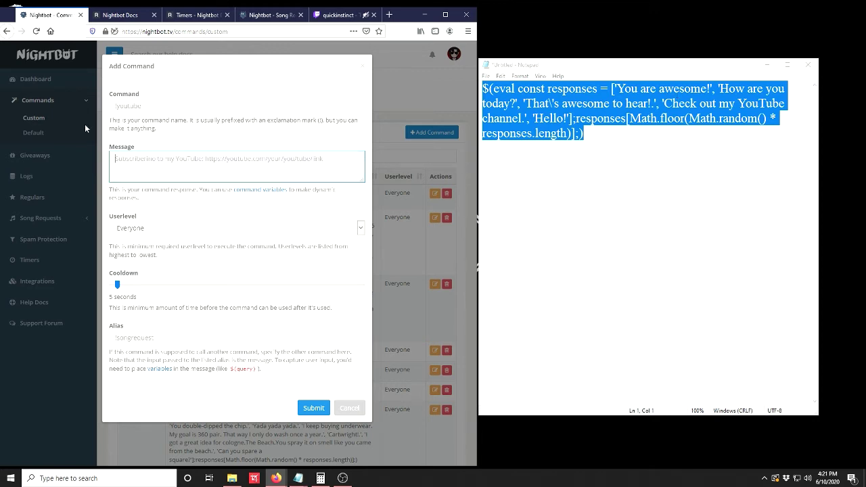
{"action": "right_click", "coordinate": [135, 158]}
{"action": "left_click", "coordinate": [157, 200]}
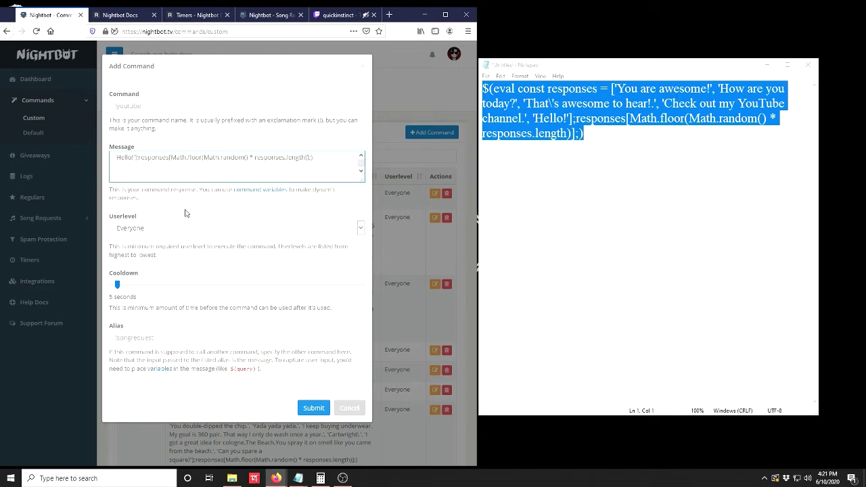
{"action": "key", "text": "BackSpace"}
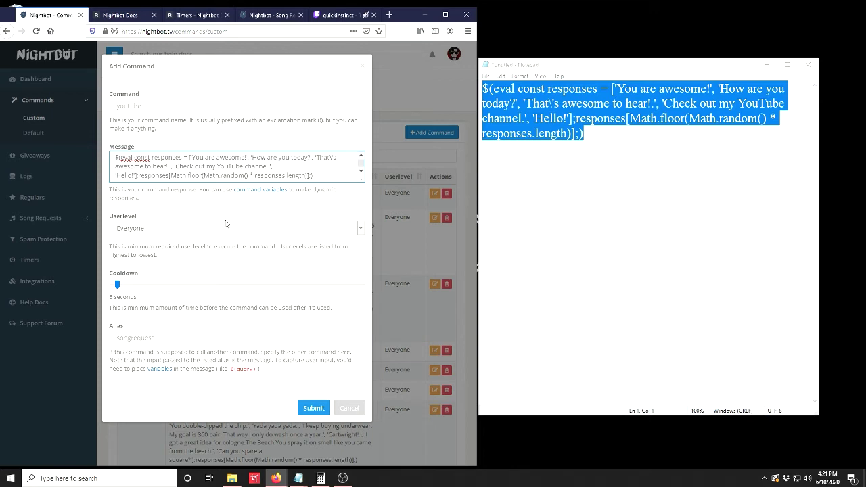
{"action": "left_click", "coordinate": [143, 107]}
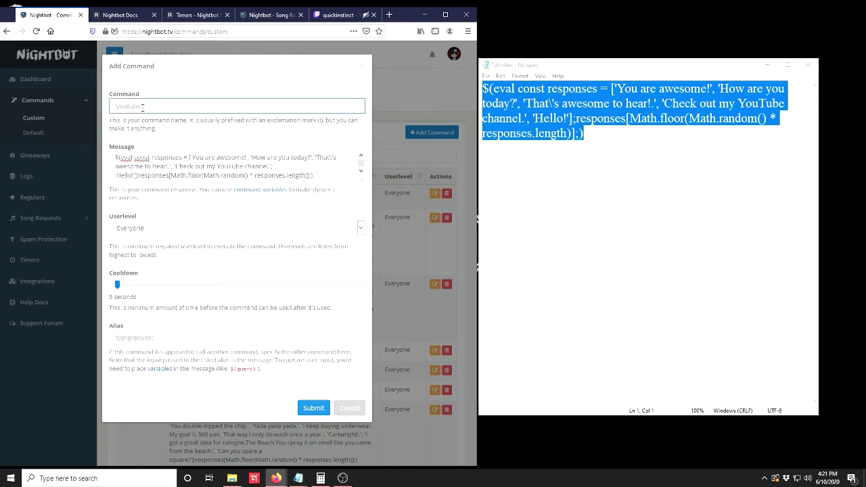
- Name the command !randomCommand, set its cooldown to 23 seconds, and submit it
{"action": "type", "text": "!randomCommand"}
{"action": "mouse_move", "coordinate": [117, 285]}
{"action": "left_mouse_down"}
{"action": "mouse_move", "coordinate": [193, 296]}
{"action": "mouse_move", "coordinate": [113, 301]}
{"action": "left_mouse_up"}
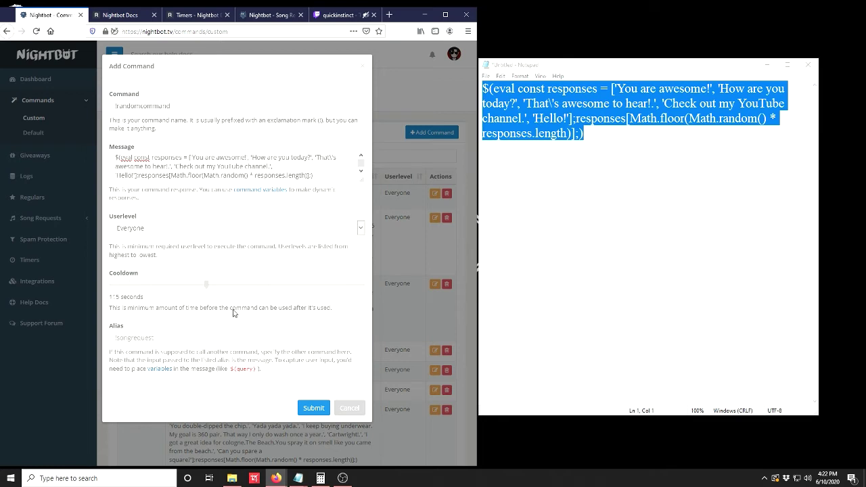
{"action": "left_click_drag", "start_coordinate": [234, 313], "coordinate": [118, 313]}
{"action": "left_click", "coordinate": [304, 413]}
{"action": "left_click", "coordinate": [315, 410]}
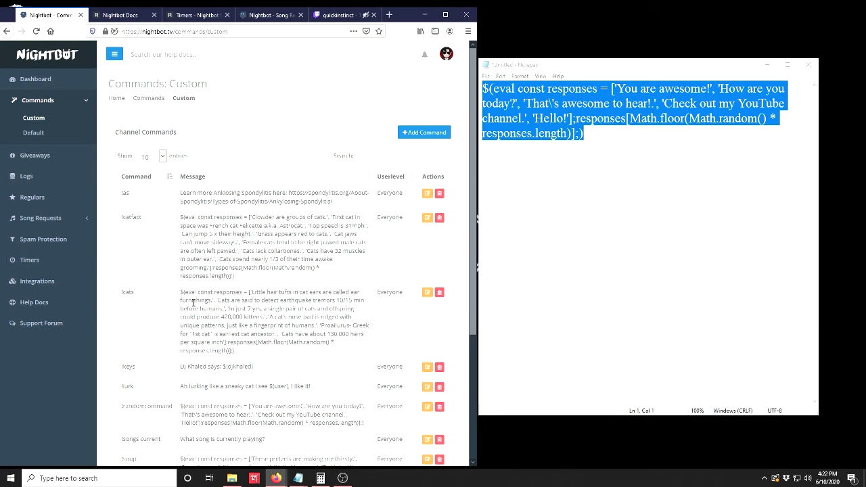
- Scroll the custom commands list and select the saved !randomcommand row
{"action": "scroll", "coordinate": [183, 331], "scroll_direction": "down", "scroll_amount": 1}
{"action": "left_click_drag", "start_coordinate": [124, 359], "coordinate": [446, 380]}
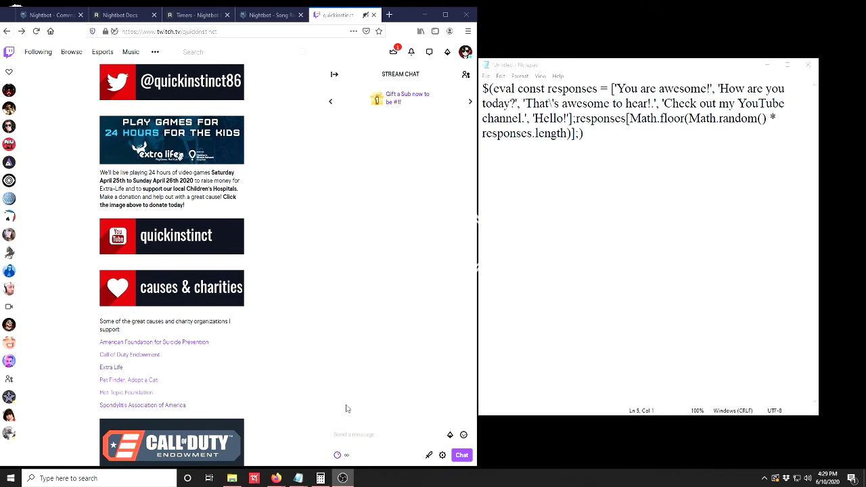
- Send !randomcommand in Twitch chat and match Nightbot's reply to 'That's awesome to hear!' in the script
{"action": "left_click", "coordinate": [355, 433]}
{"action": "type", "text": "!"}
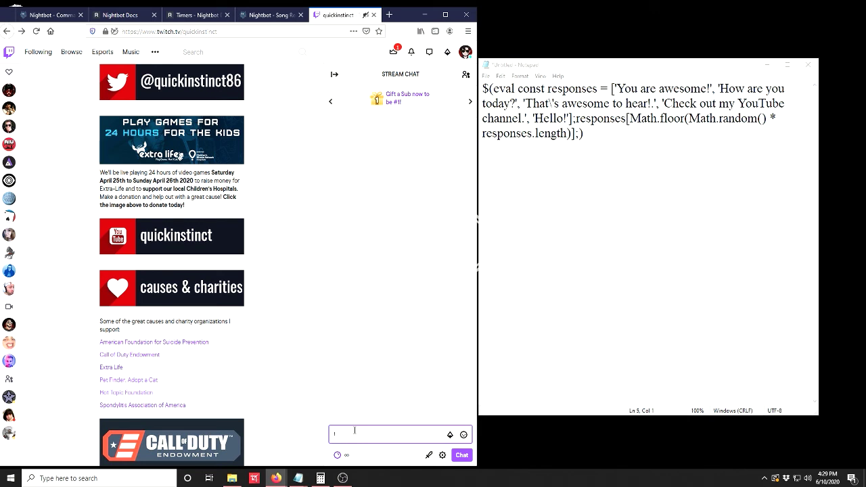
{"action": "type", "text": "randomcommand"}
{"action": "key", "text": "Return"}
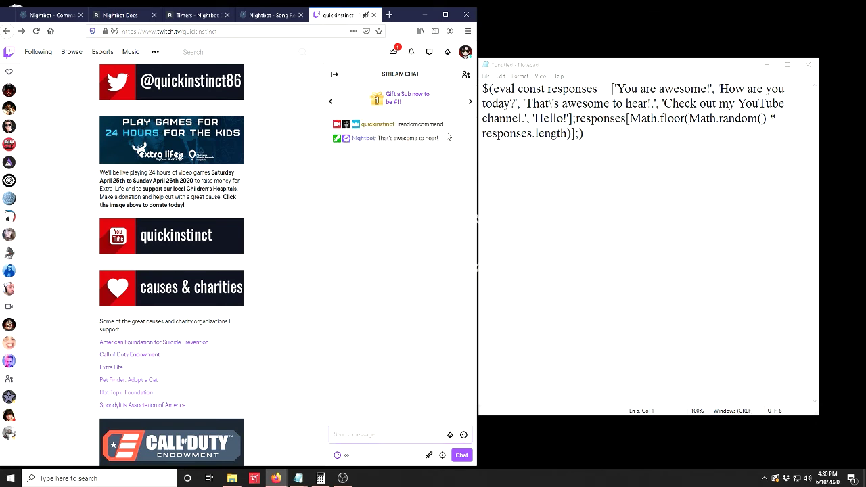
{"action": "left_click_drag", "start_coordinate": [451, 137], "coordinate": [357, 150]}
{"action": "key", "text": "ctrl+a"}
{"action": "left_click", "coordinate": [572, 164]}
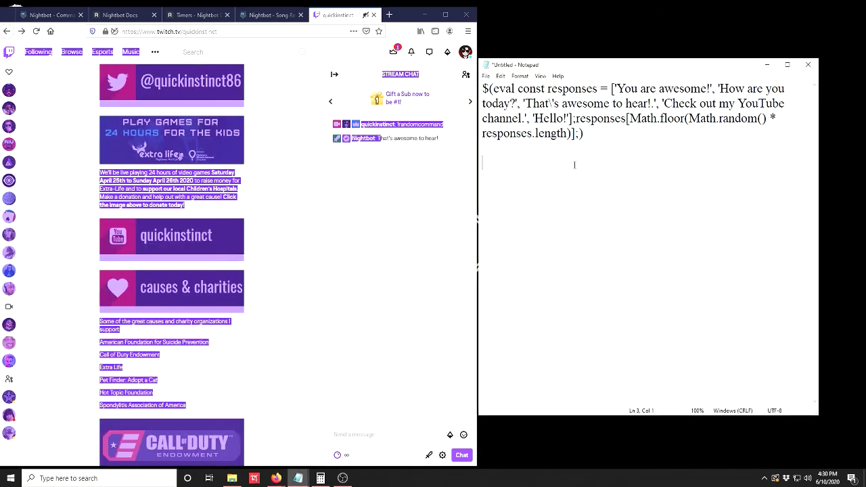
{"action": "left_click", "coordinate": [441, 193]}
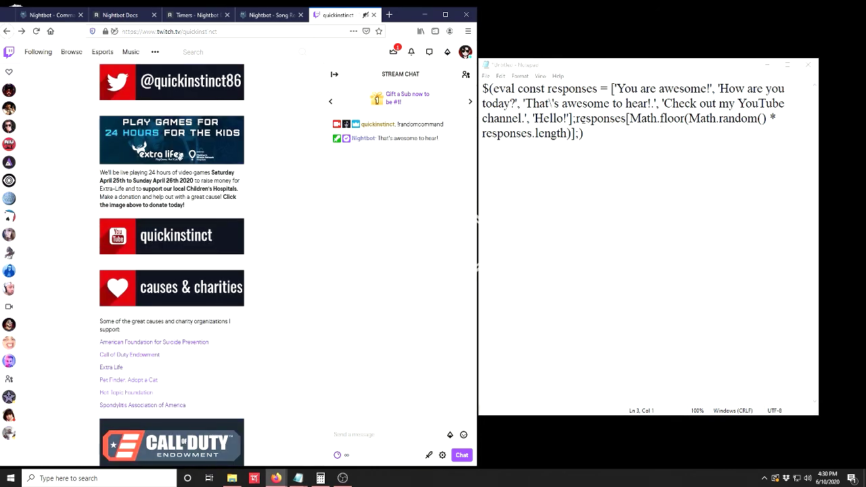
{"action": "left_click_drag", "start_coordinate": [525, 104], "coordinate": [656, 104]}
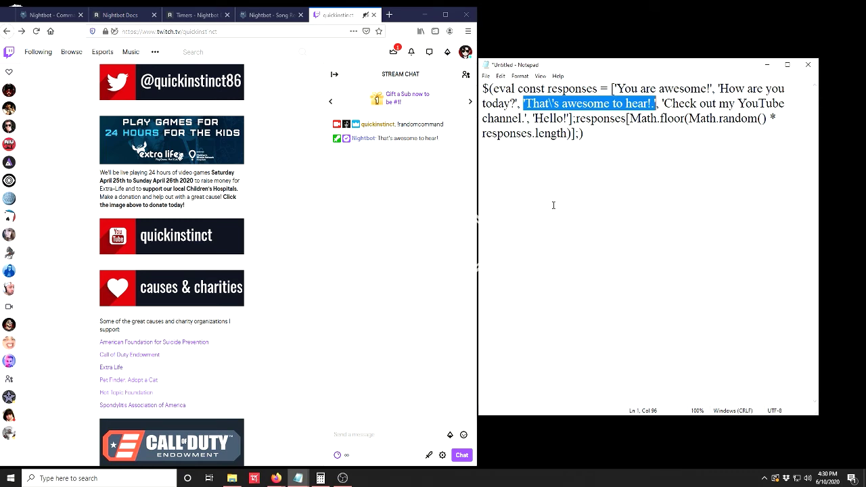
- Send !randomcommand again, getting the reply 'You are awesome!'
{"action": "left_click", "coordinate": [384, 431]}
{"action": "type", "text": "!"}
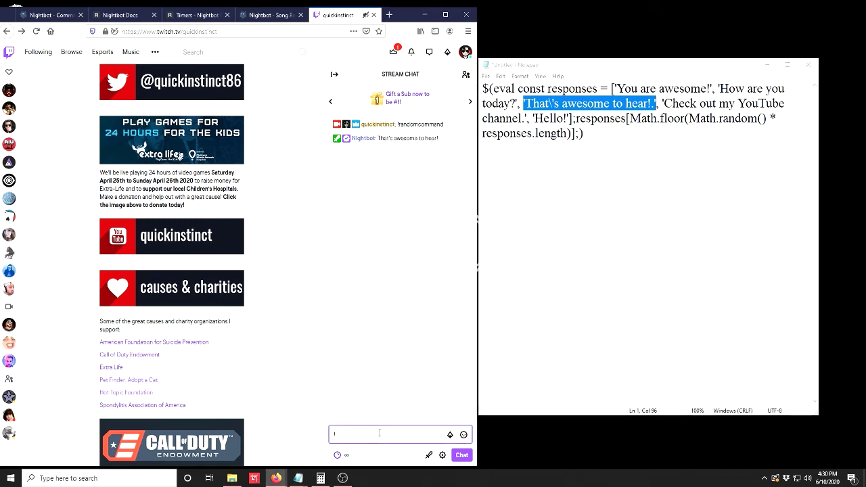
{"action": "type", "text": "randomcommand"}
{"action": "key", "text": "Return"}
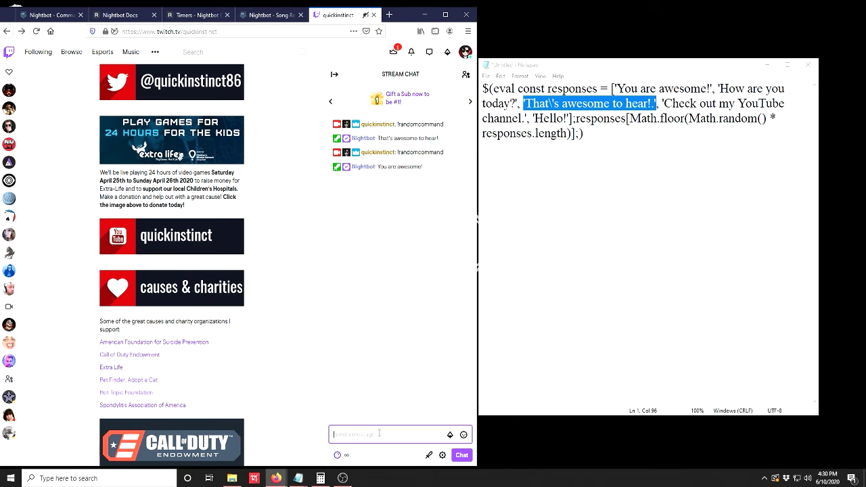
{"action": "left_click", "coordinate": [820, 302]}
{"action": "left_click", "coordinate": [761, 299]}
{"action": "left_click_drag", "start_coordinate": [680, 211], "coordinate": [511, 92]}
{"action": "left_click", "coordinate": [595, 175]}
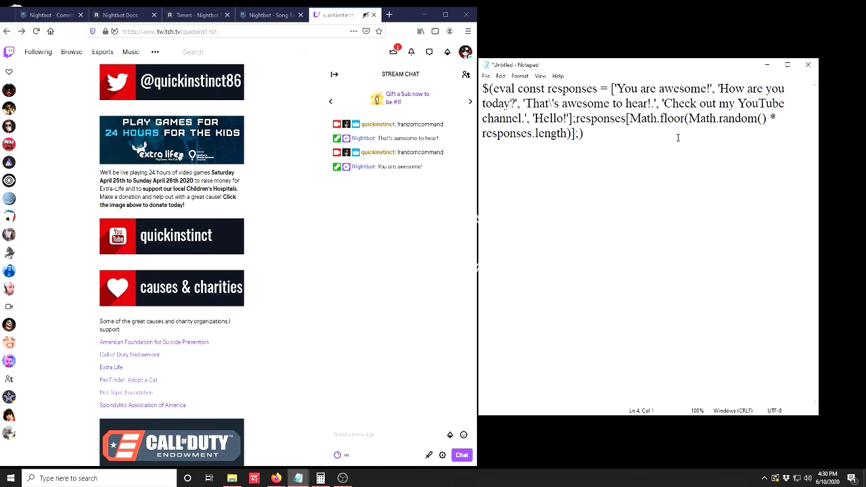
{"action": "left_click_drag", "start_coordinate": [677, 137], "coordinate": [524, 88]}
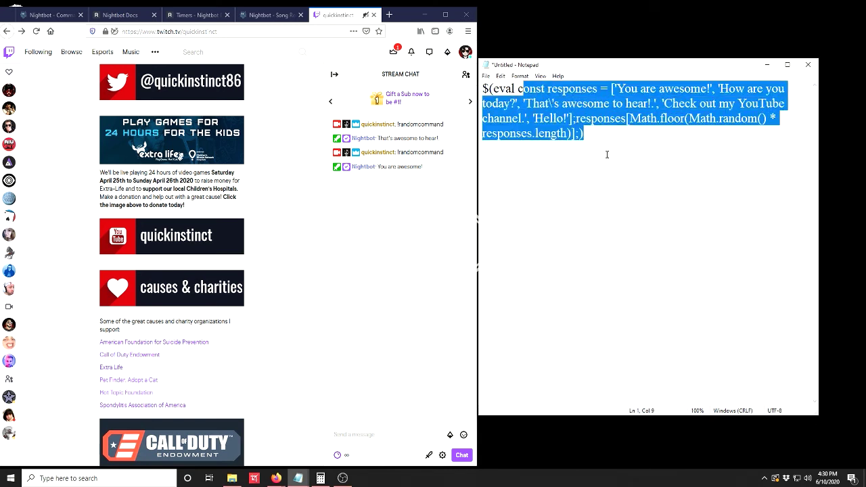
{"action": "left_click", "coordinate": [655, 156]}
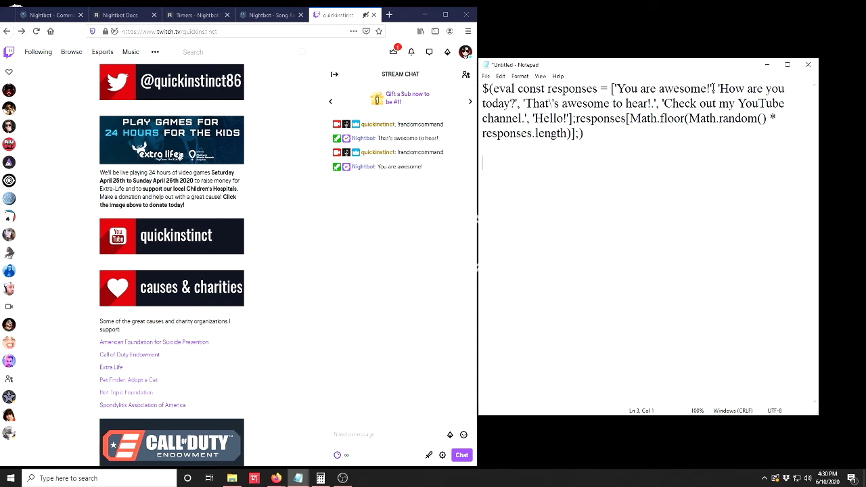
{"action": "left_click_drag", "start_coordinate": [710, 88], "coordinate": [719, 89]}
{"action": "left_click", "coordinate": [713, 144]}
{"action": "left_click", "coordinate": [616, 88]}
{"action": "left_click", "coordinate": [712, 88]}
{"action": "left_click_drag", "start_coordinate": [627, 120], "coordinate": [709, 131]}
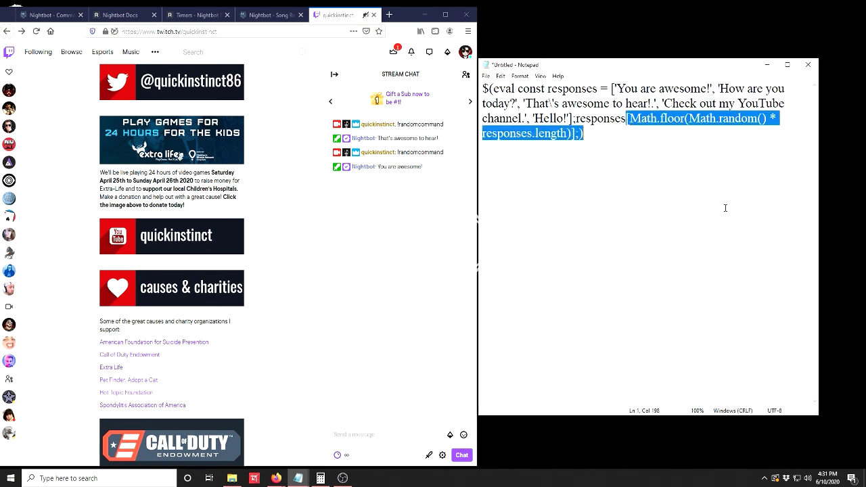
{"action": "left_click", "coordinate": [741, 151]}
{"action": "left_click_drag", "start_coordinate": [482, 89], "coordinate": [608, 88]}
{"action": "left_click", "coordinate": [612, 163]}
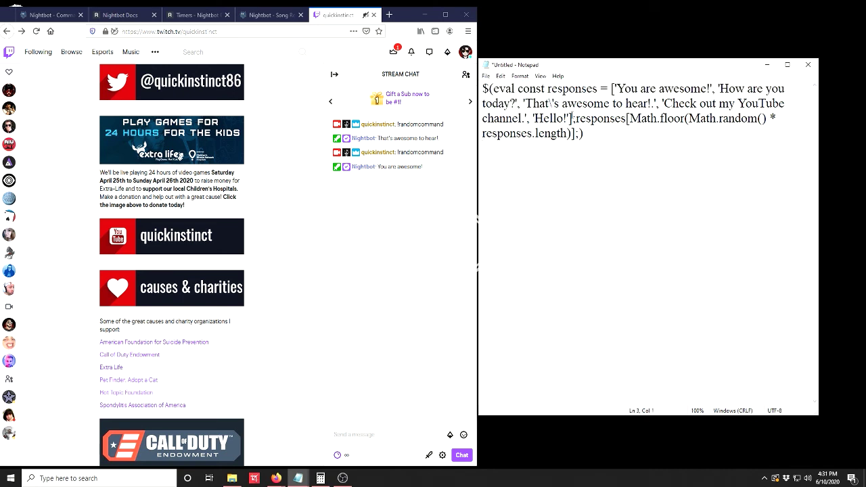
{"action": "left_click_drag", "start_coordinate": [544, 101], "coordinate": [552, 102]}
- Send the random command in Twitch chat a third time, prompting 'How are you today?'
{"action": "left_click", "coordinate": [439, 438]}
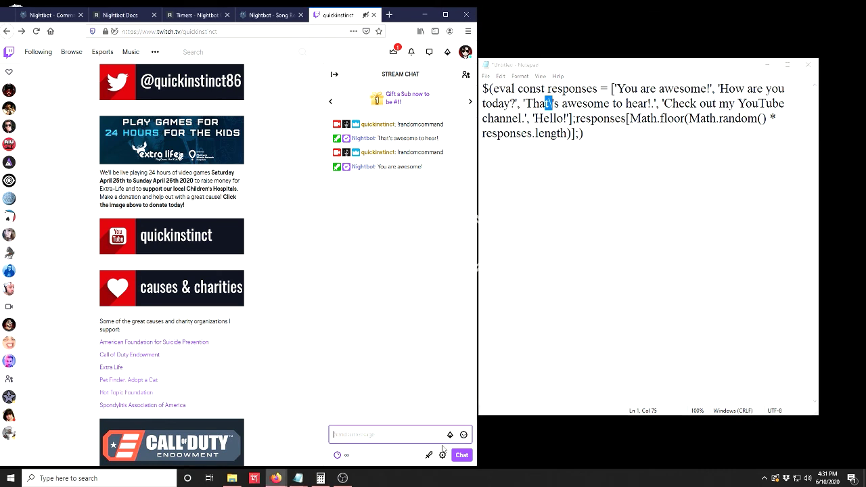
{"action": "type", "text": "!c"}
{"action": "type", "text": "andomcommand"}
{"action": "key", "text": "Return"}
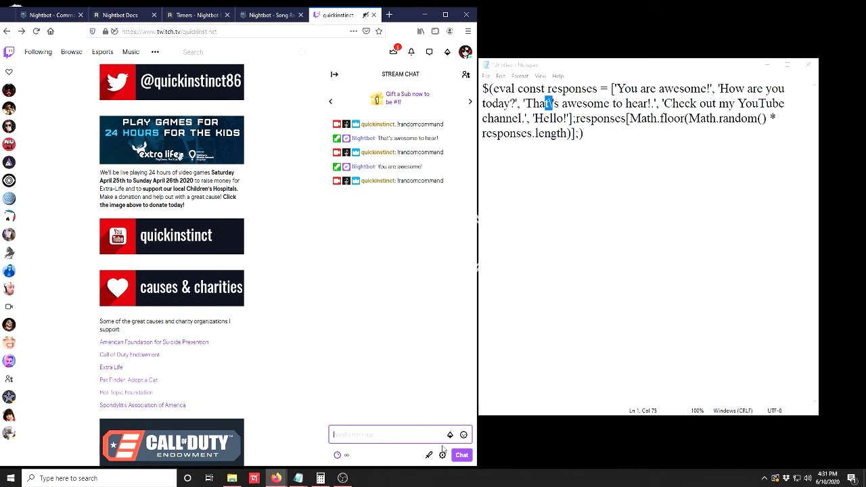